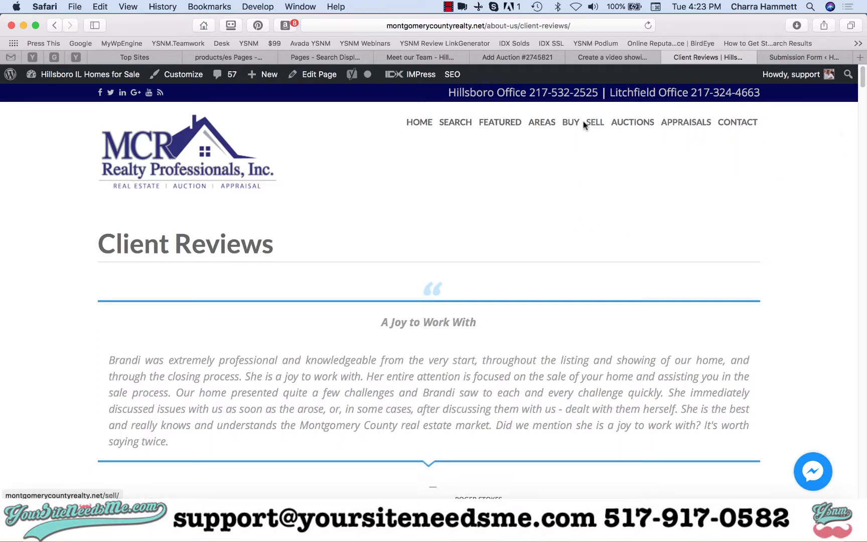
- Examine the published client reviews and the review submission form on the Client Reviews page
{"action": "mouse_move", "coordinate": [745, 120]}
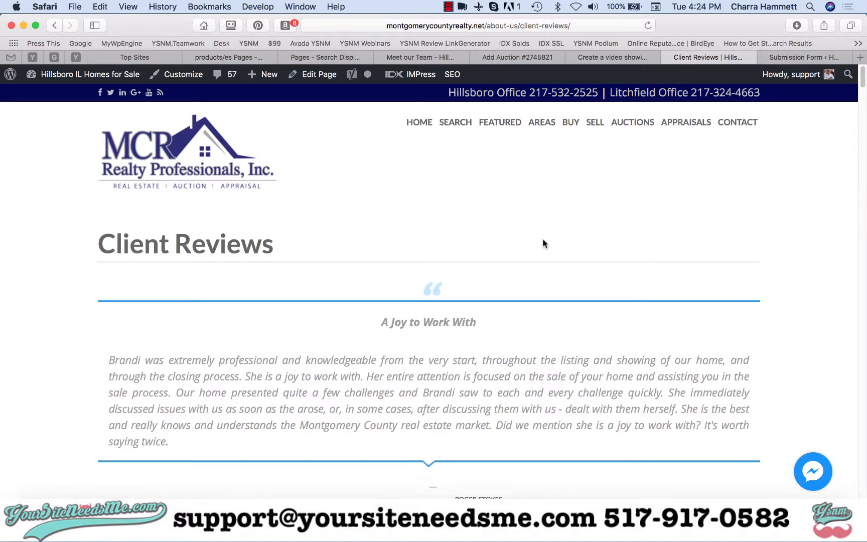
{"action": "scroll", "coordinate": [542, 241], "scroll_direction": "down", "scroll_amount": 10}
{"action": "scroll", "coordinate": [542, 239], "scroll_direction": "down", "scroll_amount": 15}
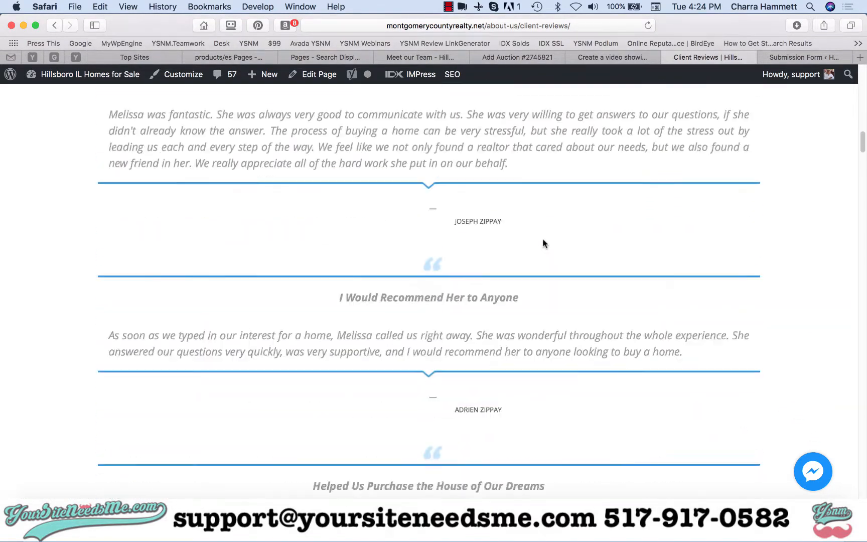
{"action": "scroll", "coordinate": [543, 243], "scroll_direction": "down", "scroll_amount": 10}
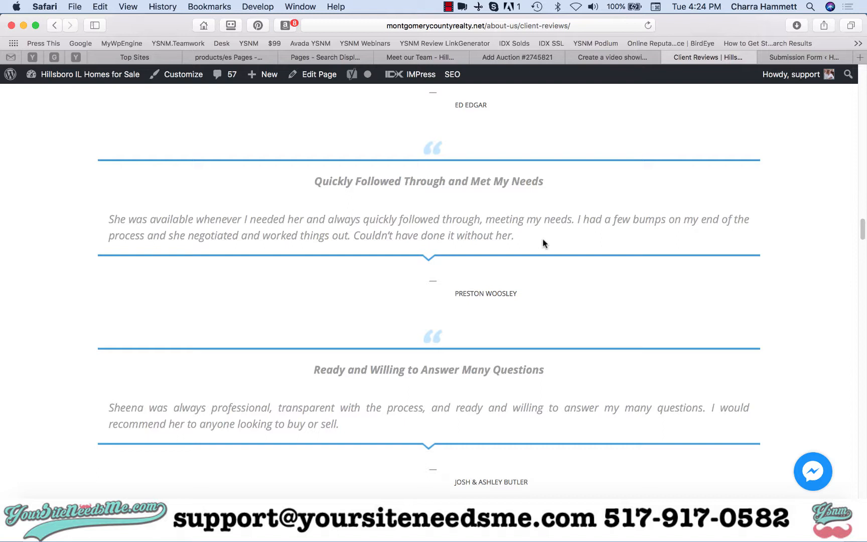
{"action": "scroll", "coordinate": [543, 239], "scroll_direction": "down", "scroll_amount": 20}
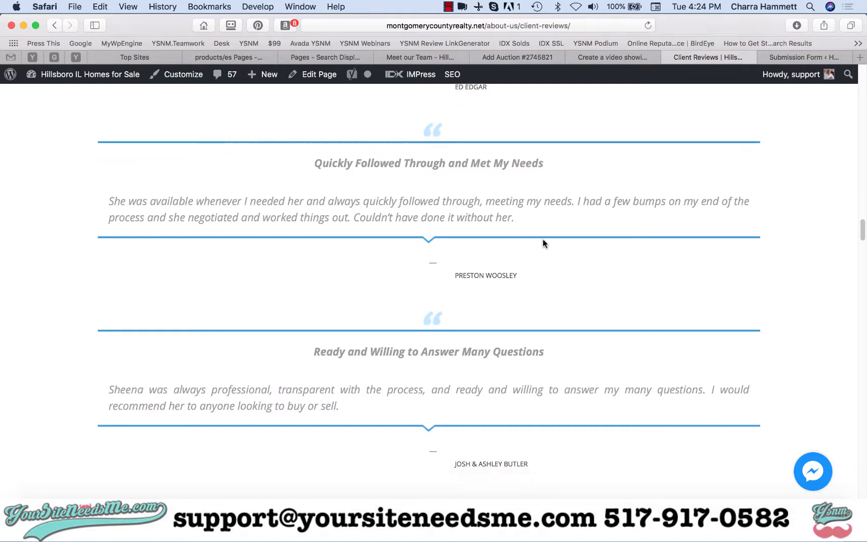
{"action": "scroll", "coordinate": [543, 243], "scroll_direction": "down", "scroll_amount": 20}
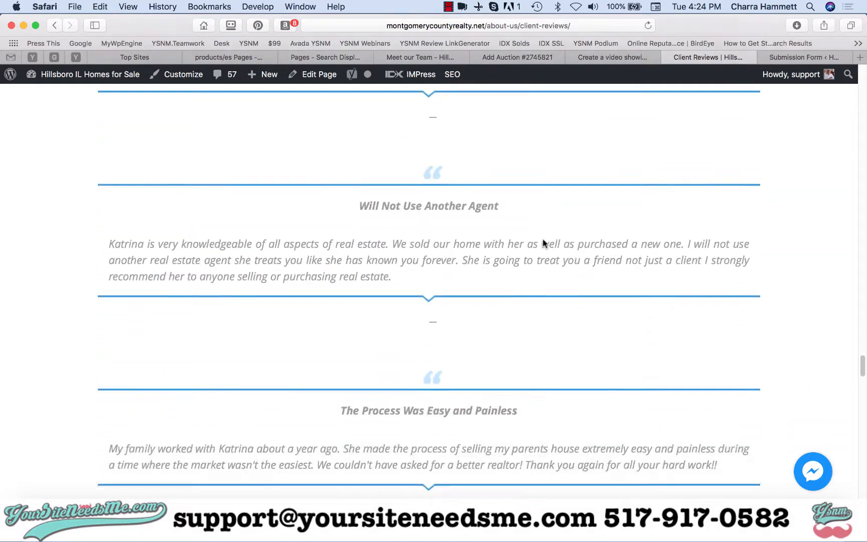
{"action": "scroll", "coordinate": [543, 244], "scroll_direction": "up", "scroll_amount": 4}
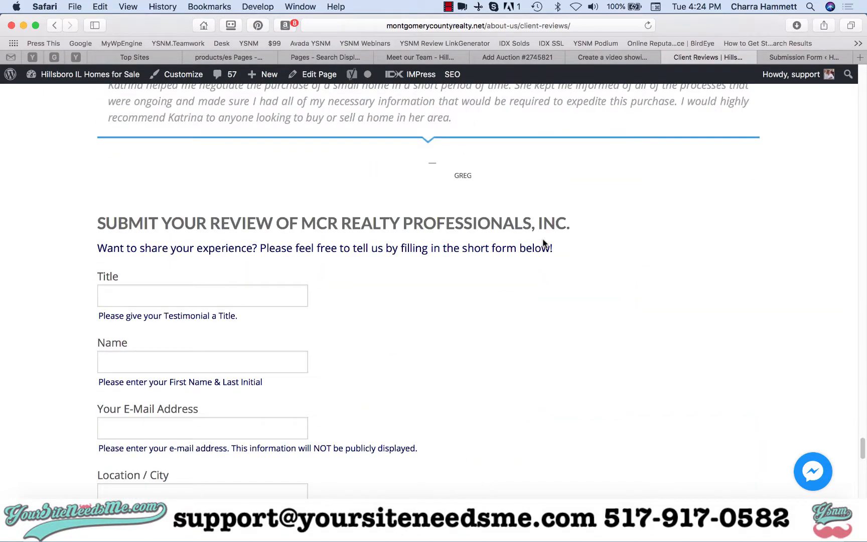
{"action": "scroll", "coordinate": [381, 253], "scroll_direction": "down", "scroll_amount": 9}
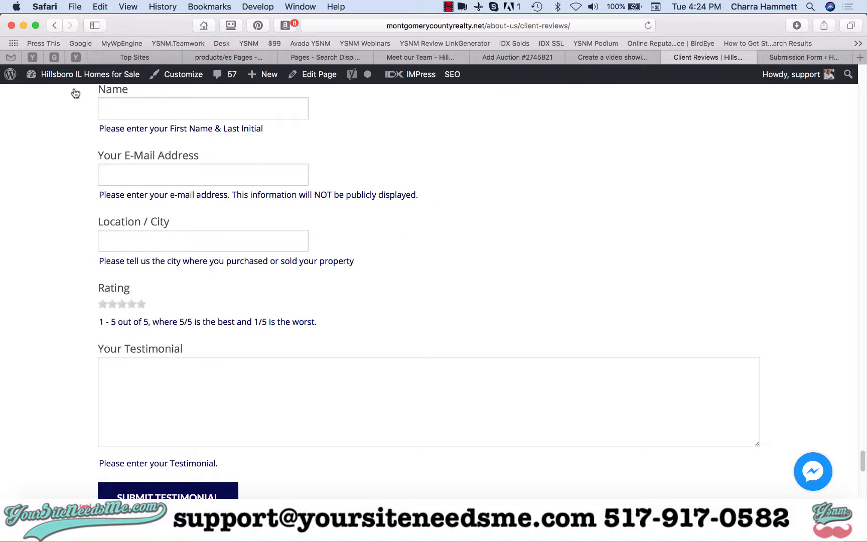
- Go to the site's WordPress dashboard and open the list of testimonials
{"action": "mouse_move", "coordinate": [65, 75]}
{"action": "scroll", "coordinate": [544, 230], "scroll_direction": "down", "scroll_amount": 15}
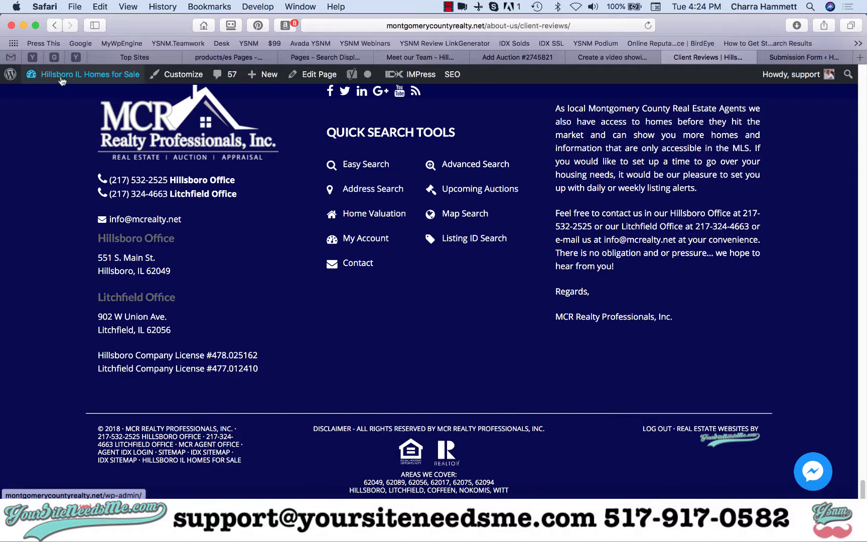
{"action": "left_click", "coordinate": [48, 96]}
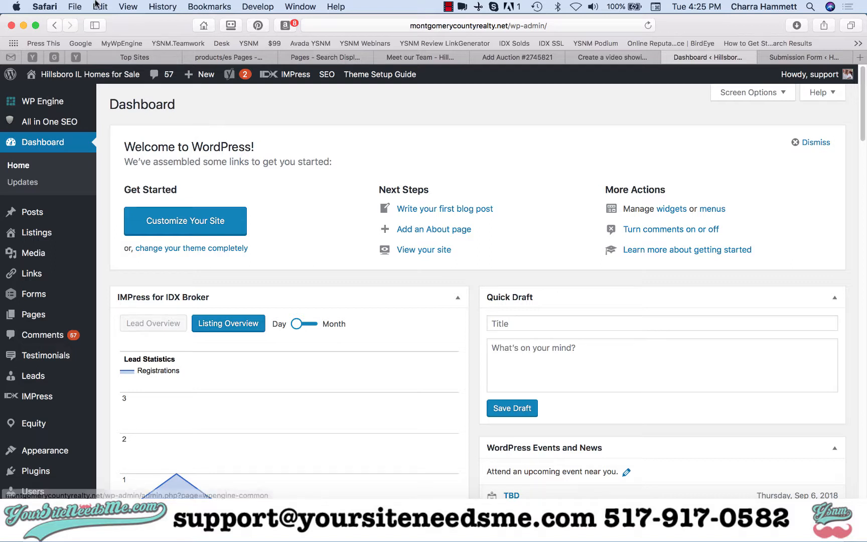
{"action": "mouse_move", "coordinate": [63, 300]}
{"action": "scroll", "coordinate": [62, 300], "scroll_direction": "down", "scroll_amount": 3}
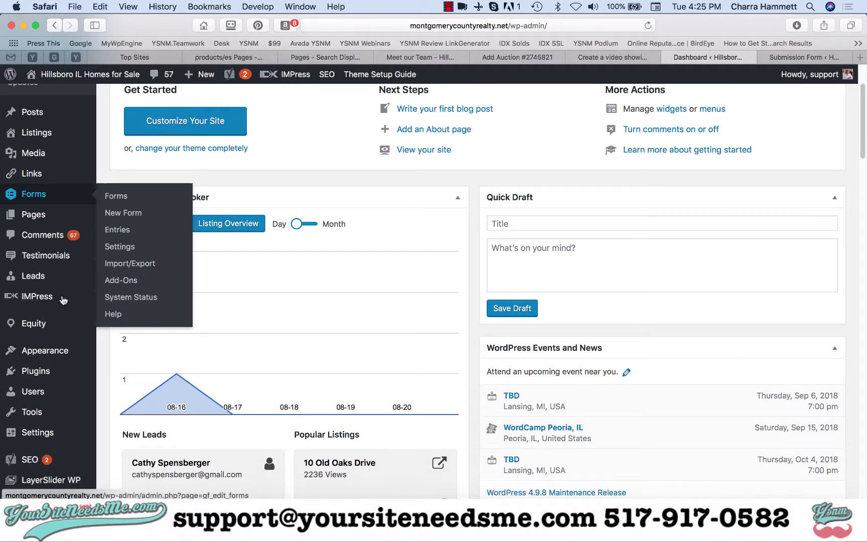
{"action": "left_click", "coordinate": [36, 256]}
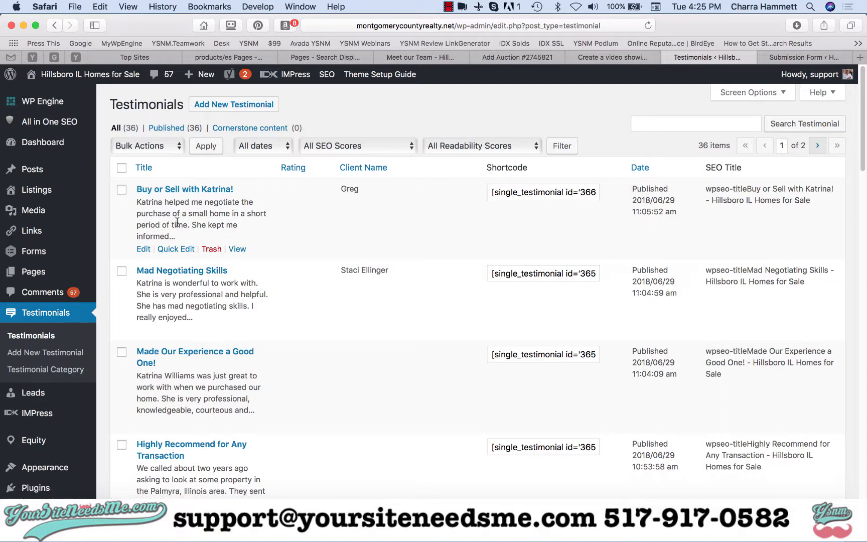
- Open the first testimonial in the list for editing and show its content in the Visual editor
{"action": "left_click", "coordinate": [143, 251]}
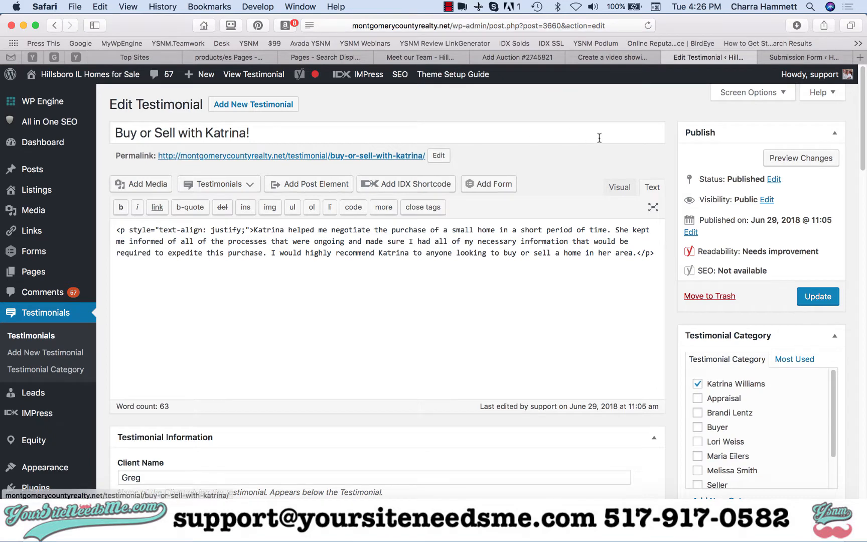
{"action": "left_click", "coordinate": [619, 190]}
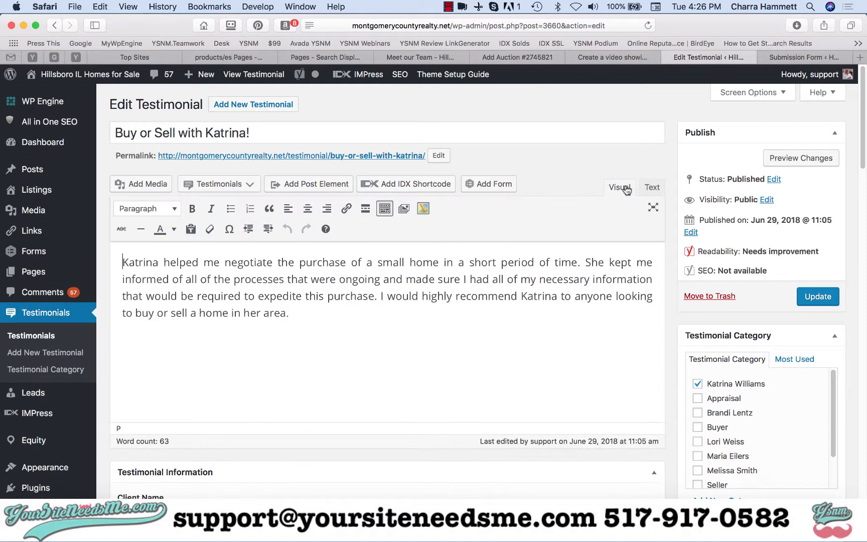
{"action": "scroll", "coordinate": [639, 184], "scroll_direction": "up", "scroll_amount": 3}
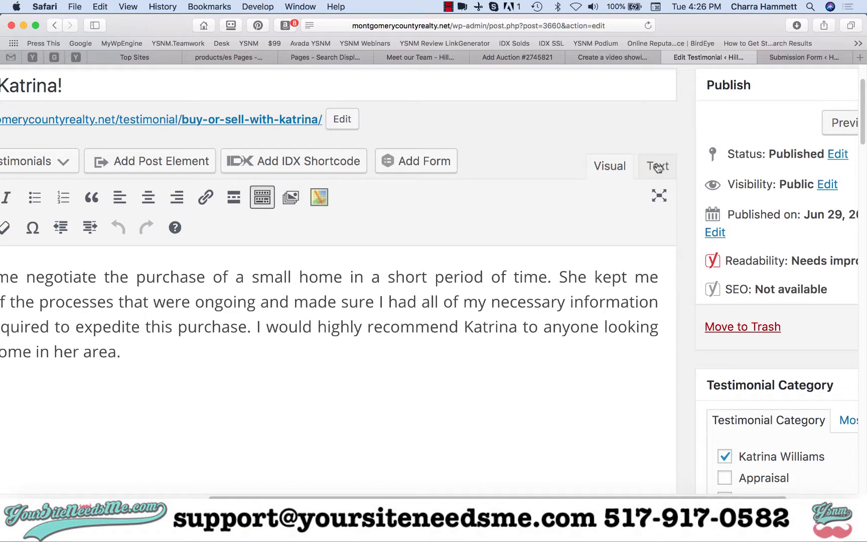
{"action": "scroll", "coordinate": [497, 256], "scroll_direction": "down", "scroll_amount": 3}
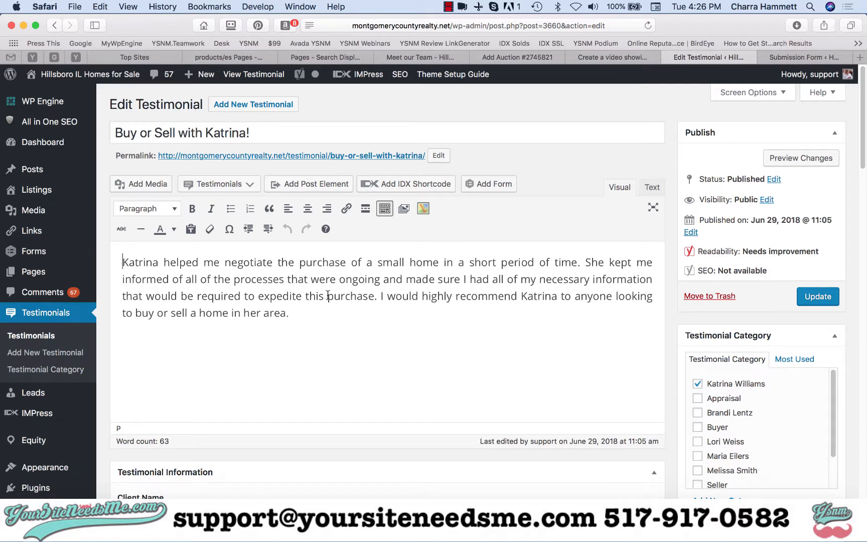
- Examine the testimonial's information fields, including client name, position, location reviewed and rating
{"action": "scroll", "coordinate": [470, 446], "scroll_direction": "down", "scroll_amount": 5}
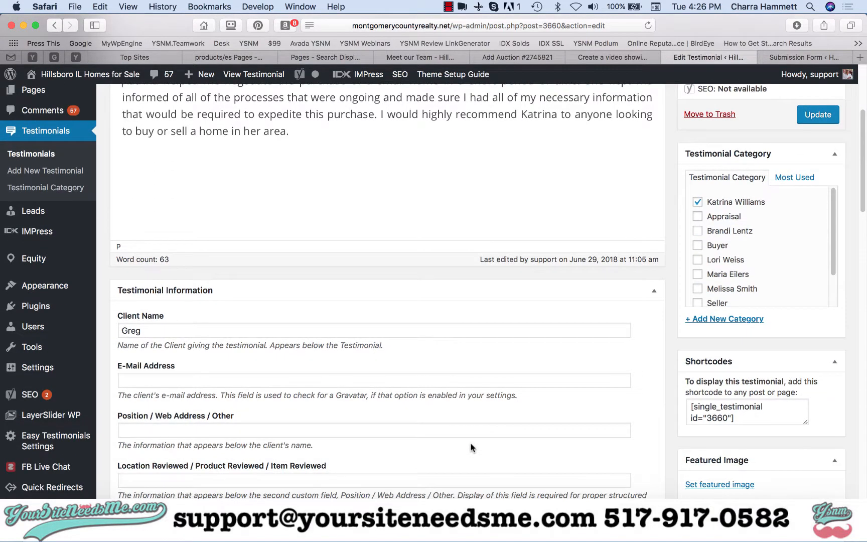
{"action": "scroll", "coordinate": [470, 442], "scroll_direction": "down", "scroll_amount": 2}
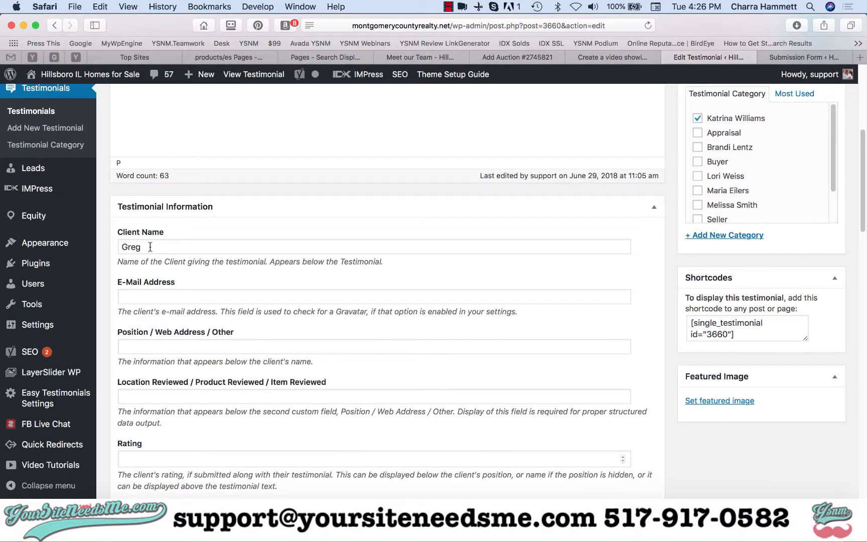
{"action": "left_click", "coordinate": [150, 247]}
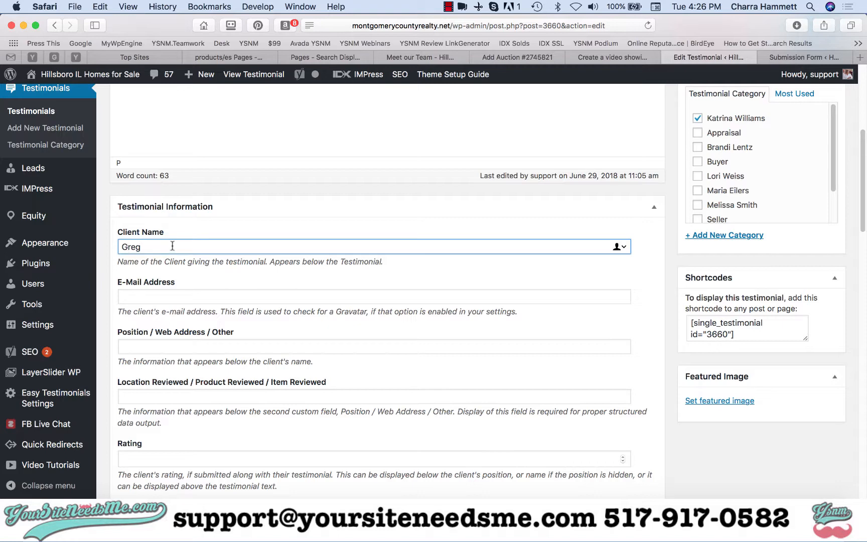
{"action": "scroll", "coordinate": [178, 291], "scroll_direction": "down", "scroll_amount": 3}
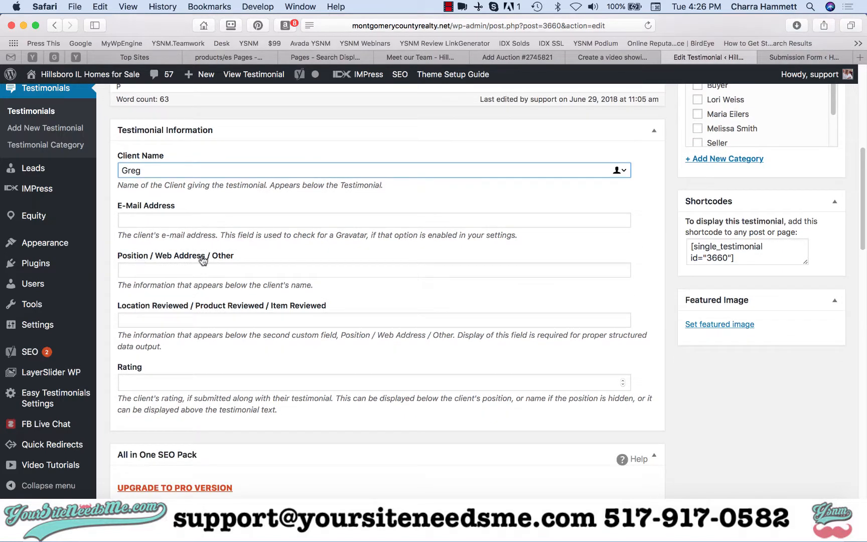
{"action": "left_click", "coordinate": [195, 316]}
{"action": "scroll", "coordinate": [176, 305], "scroll_direction": "up", "scroll_amount": 5}
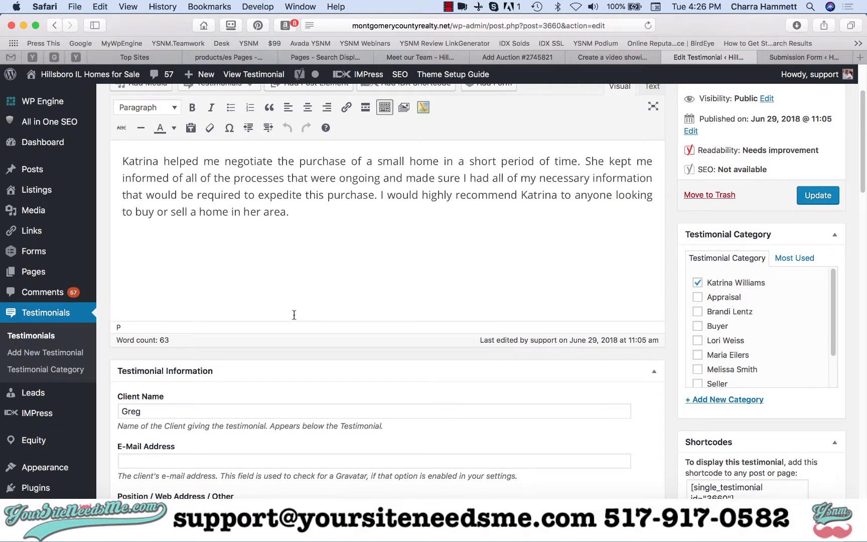
{"action": "scroll", "coordinate": [292, 314], "scroll_direction": "down", "scroll_amount": 6}
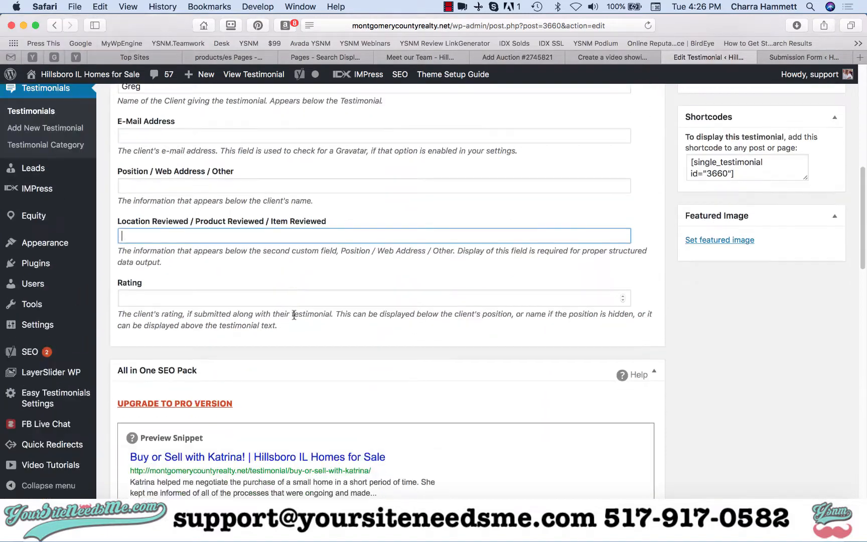
{"action": "left_click", "coordinate": [133, 300]}
{"action": "type", "text": "5"}
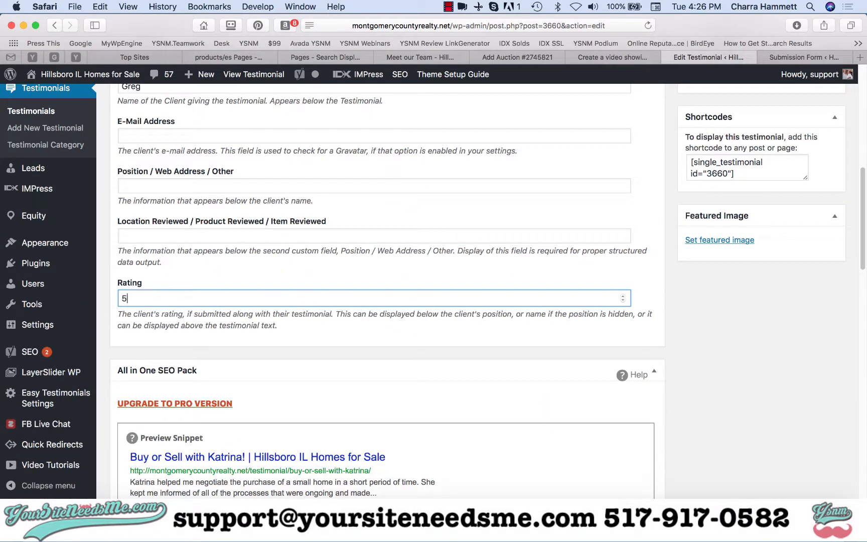
{"action": "left_click", "coordinate": [313, 338]}
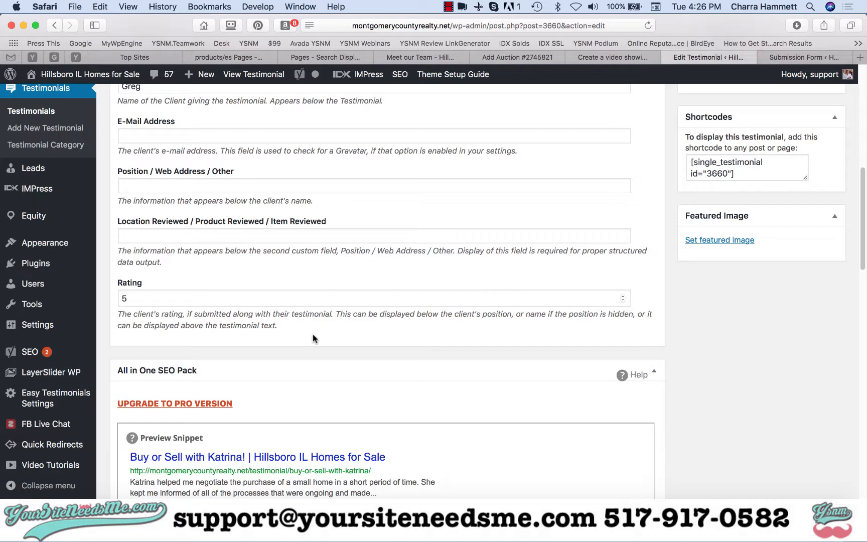
{"action": "left_click", "coordinate": [144, 298]}
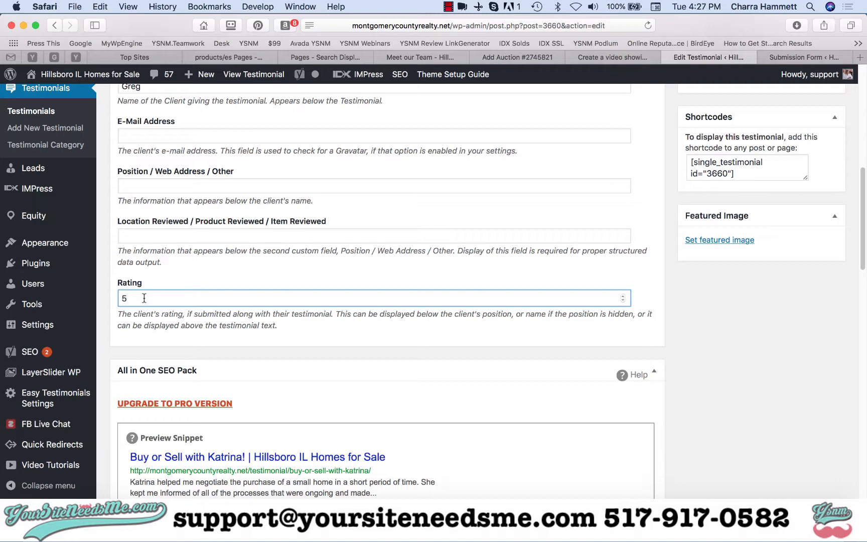
{"action": "key", "text": "BackSpace"}
- Copy the full text of the testimonial body into its Excerpt field
{"action": "scroll", "coordinate": [144, 298], "scroll_direction": "down", "scroll_amount": 5}
{"action": "scroll", "coordinate": [387, 291], "scroll_direction": "down", "scroll_amount": 15}
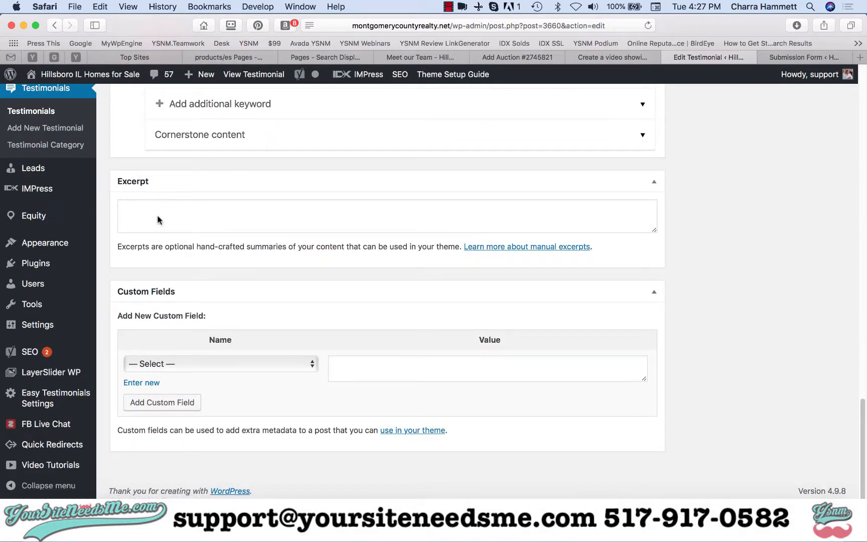
{"action": "left_click", "coordinate": [158, 220]}
{"action": "scroll", "coordinate": [375, 172], "scroll_direction": "up", "scroll_amount": 10}
{"action": "scroll", "coordinate": [375, 172], "scroll_direction": "up", "scroll_amount": 10}
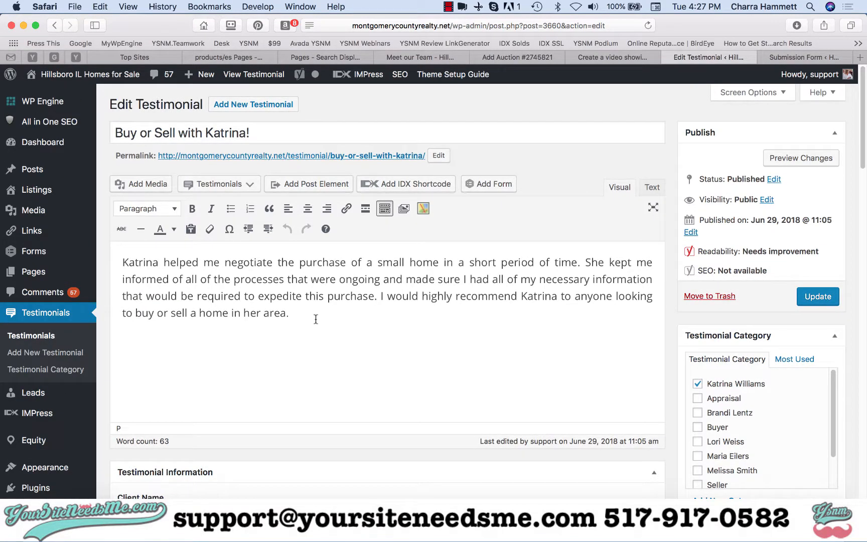
{"action": "left_click_drag", "start_coordinate": [315, 317], "coordinate": [118, 259]}
{"action": "key", "text": "super+c"}
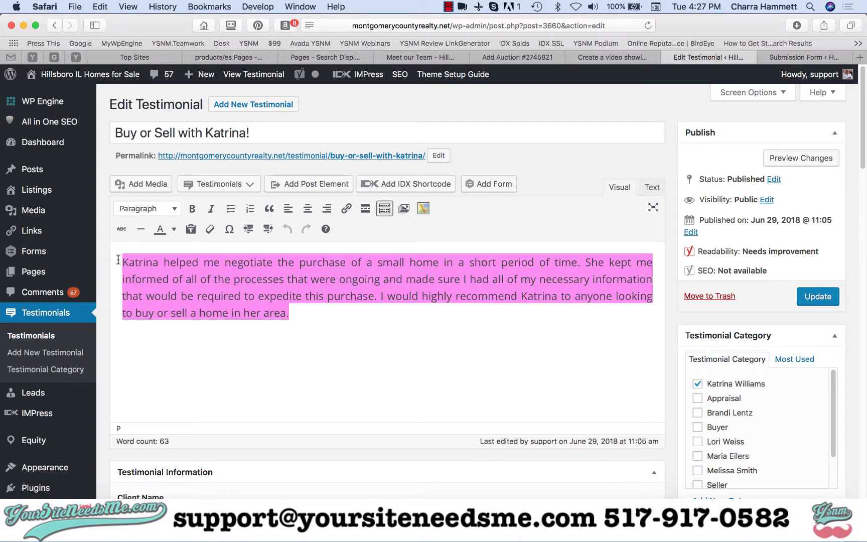
{"action": "scroll", "coordinate": [327, 362], "scroll_direction": "down", "scroll_amount": 20}
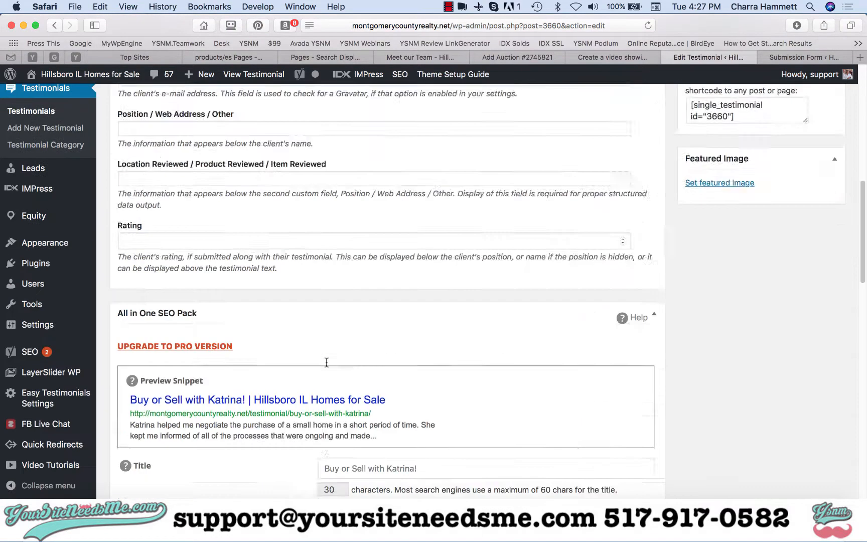
{"action": "left_click", "coordinate": [242, 296]}
{"action": "key", "text": "super+v"}
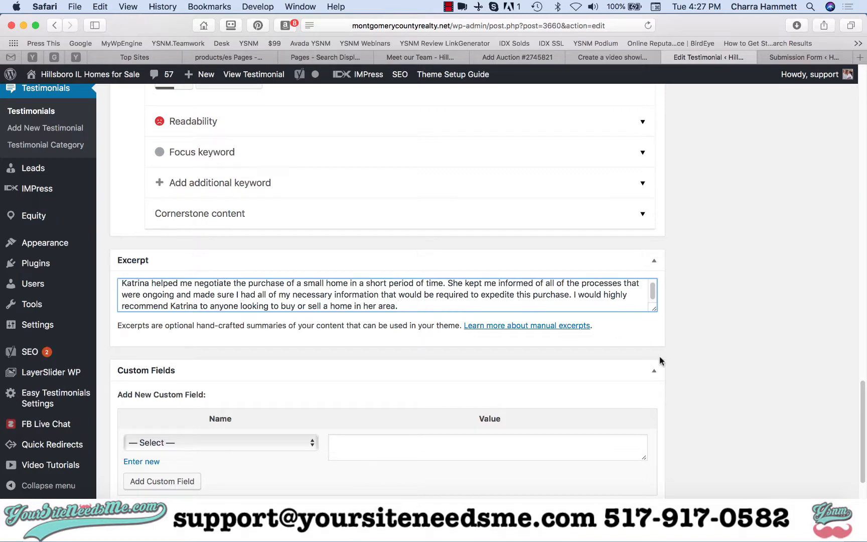
- Assign the testimonial to the Buyer category as well and update the published testimonial
{"action": "scroll", "coordinate": [768, 324], "scroll_direction": "up", "scroll_amount": 10}
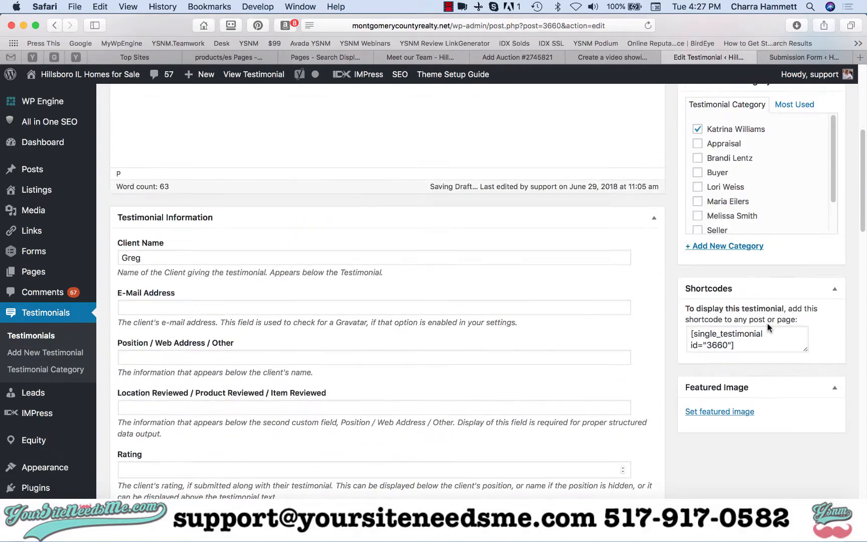
{"action": "scroll", "coordinate": [767, 325], "scroll_direction": "up", "scroll_amount": 3}
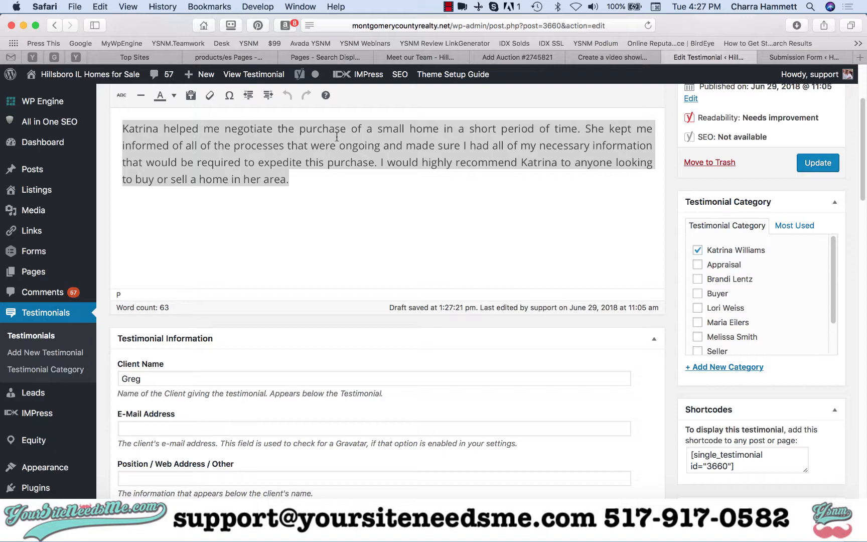
{"action": "left_click", "coordinate": [697, 293]}
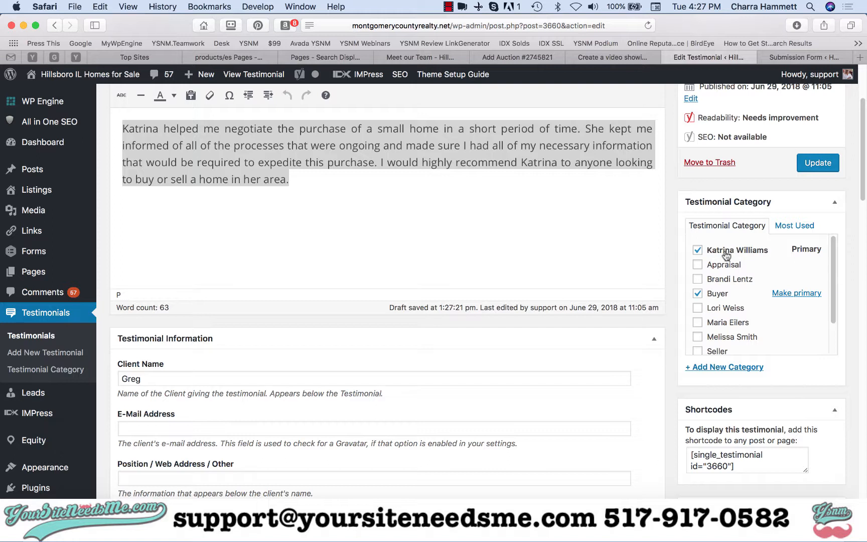
{"action": "scroll", "coordinate": [728, 311], "scroll_direction": "down", "scroll_amount": 2}
{"action": "scroll", "coordinate": [728, 311], "scroll_direction": "up", "scroll_amount": 2}
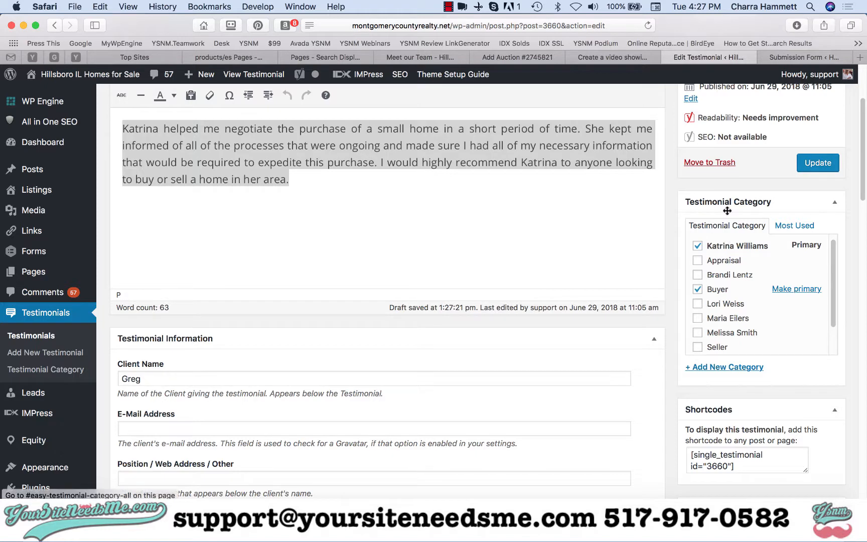
{"action": "scroll", "coordinate": [742, 200], "scroll_direction": "up", "scroll_amount": 4}
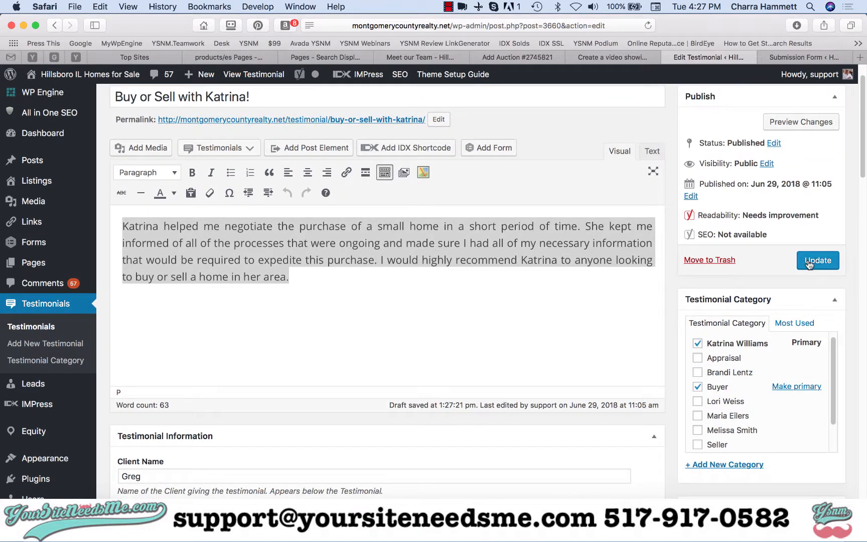
{"action": "left_click", "coordinate": [809, 261]}
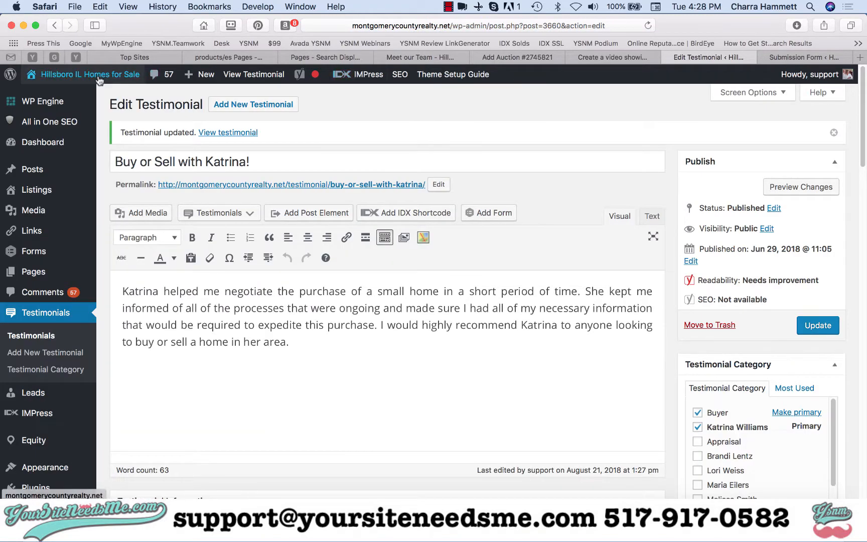
- Open the live real estate website in a new browser tab and go to its Client Reviews page
{"action": "mouse_move", "coordinate": [52, 78]}
{"action": "right_click", "coordinate": [47, 98]}
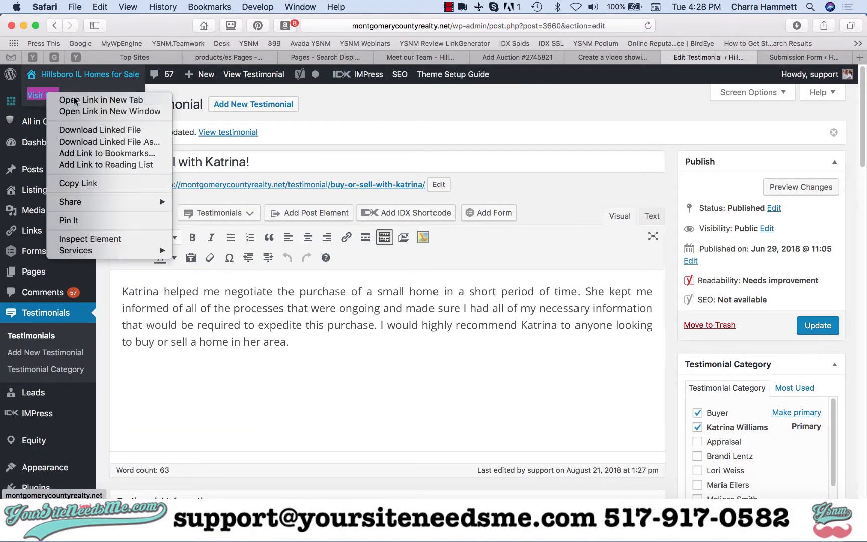
{"action": "left_click", "coordinate": [63, 101]}
{"action": "left_click", "coordinate": [724, 59]}
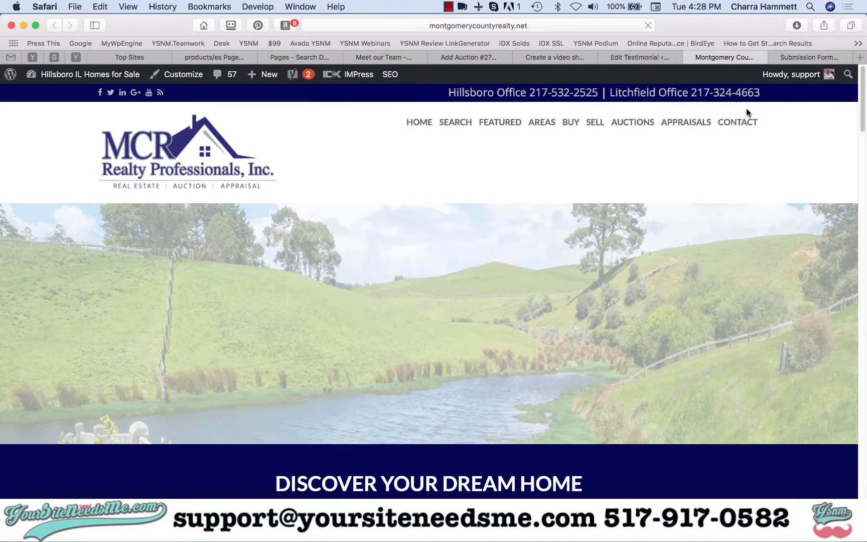
{"action": "mouse_move", "coordinate": [747, 114]}
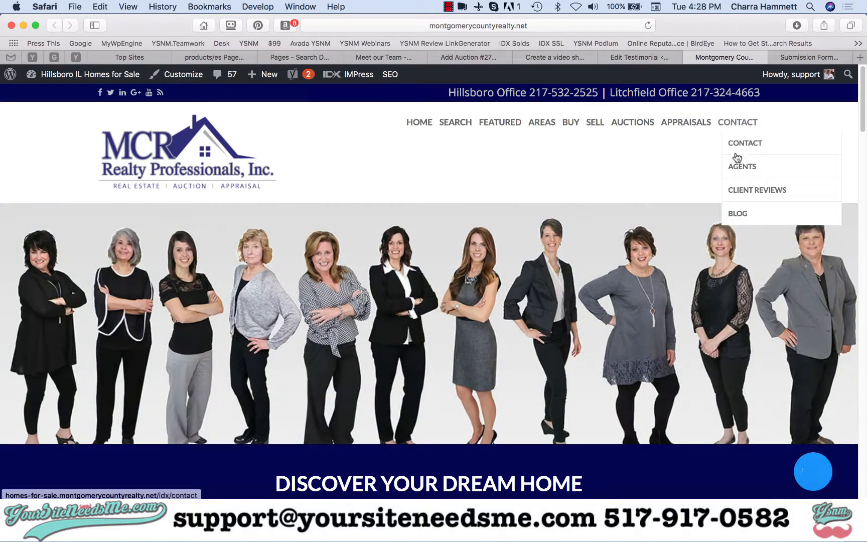
{"action": "left_click", "coordinate": [741, 191]}
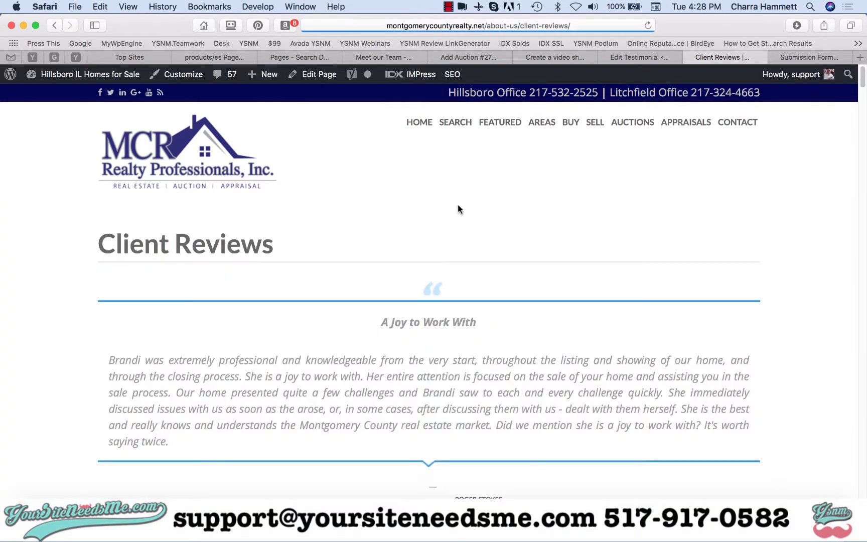
- Look through the published client reviews down to the updated testimonial just above the review submission form
{"action": "scroll", "coordinate": [458, 210], "scroll_direction": "down", "scroll_amount": 5}
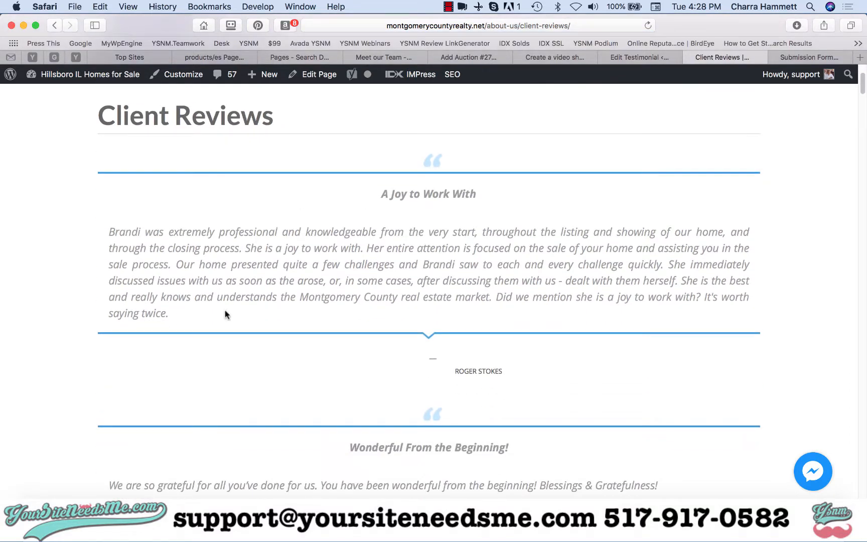
{"action": "scroll", "coordinate": [336, 284], "scroll_direction": "down", "scroll_amount": 2}
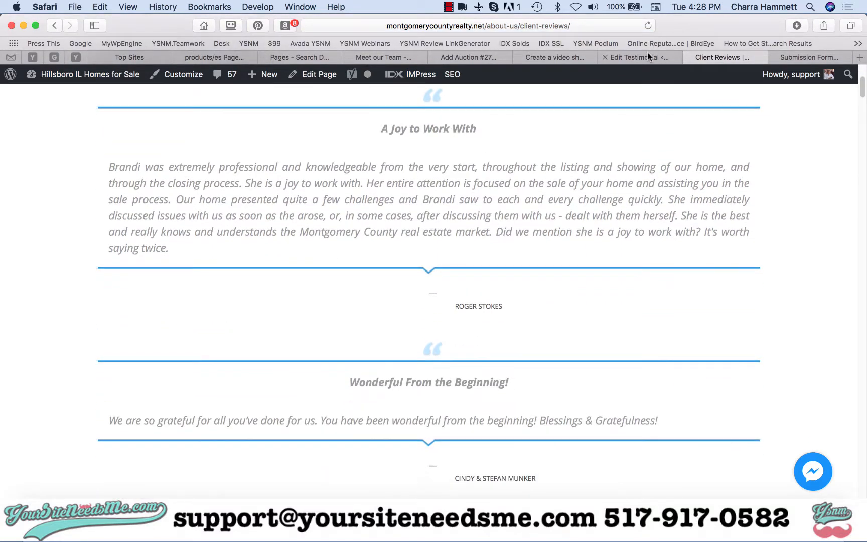
{"action": "left_click", "coordinate": [648, 53]}
{"action": "left_click", "coordinate": [702, 58]}
{"action": "scroll", "coordinate": [398, 271], "scroll_direction": "down", "scroll_amount": 5}
{"action": "scroll", "coordinate": [397, 271], "scroll_direction": "down", "scroll_amount": 20}
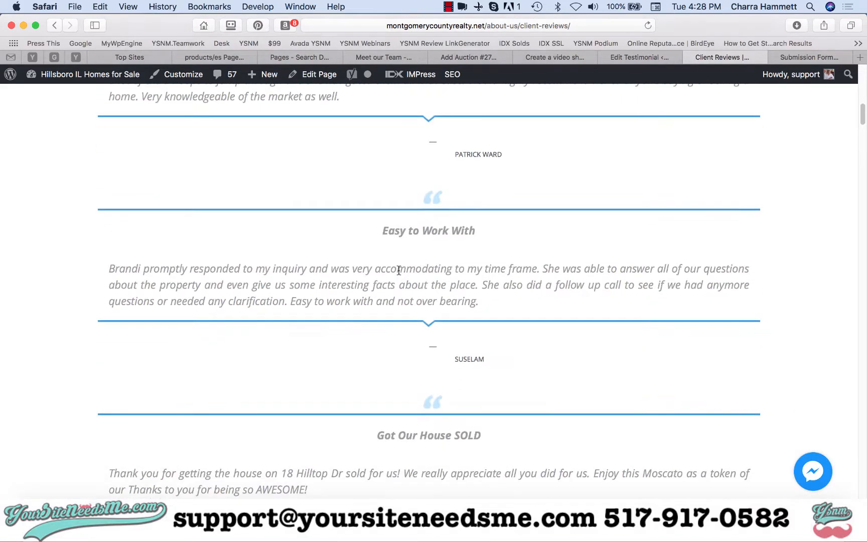
{"action": "scroll", "coordinate": [399, 271], "scroll_direction": "down", "scroll_amount": 11}
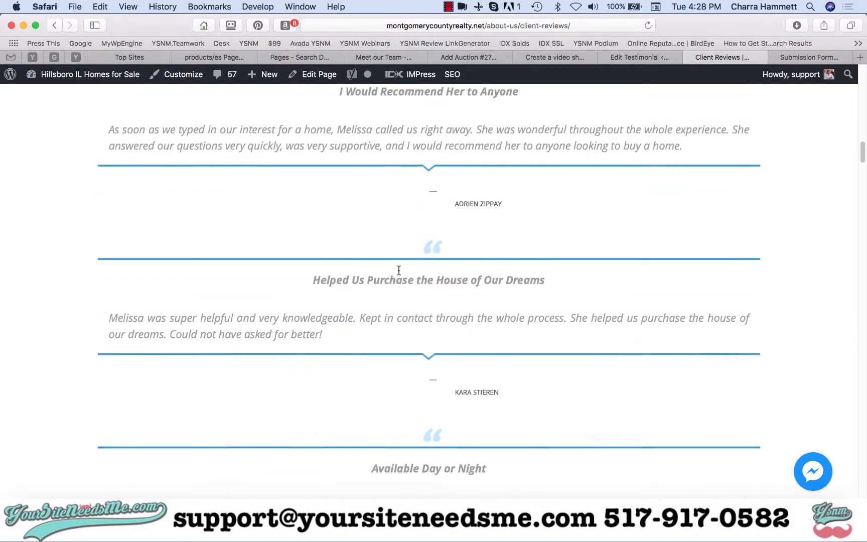
{"action": "scroll", "coordinate": [398, 273], "scroll_direction": "down", "scroll_amount": 18}
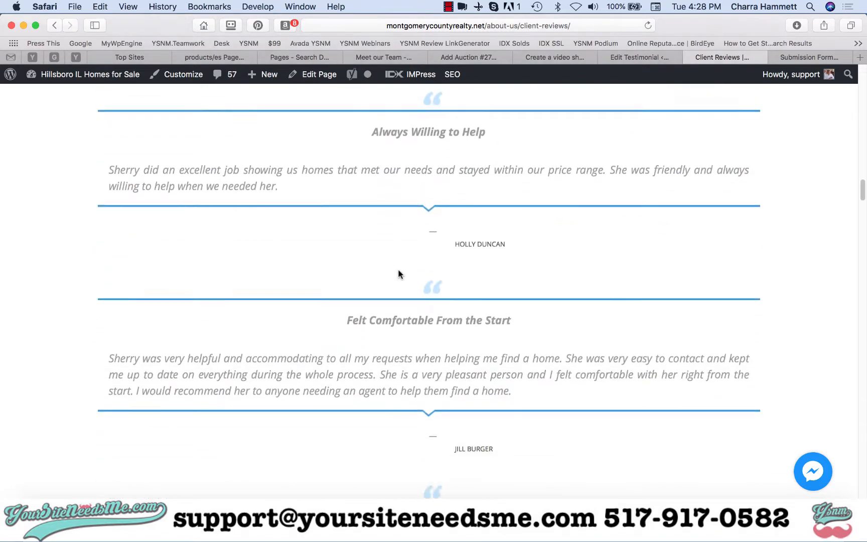
{"action": "scroll", "coordinate": [398, 274], "scroll_direction": "down", "scroll_amount": 15}
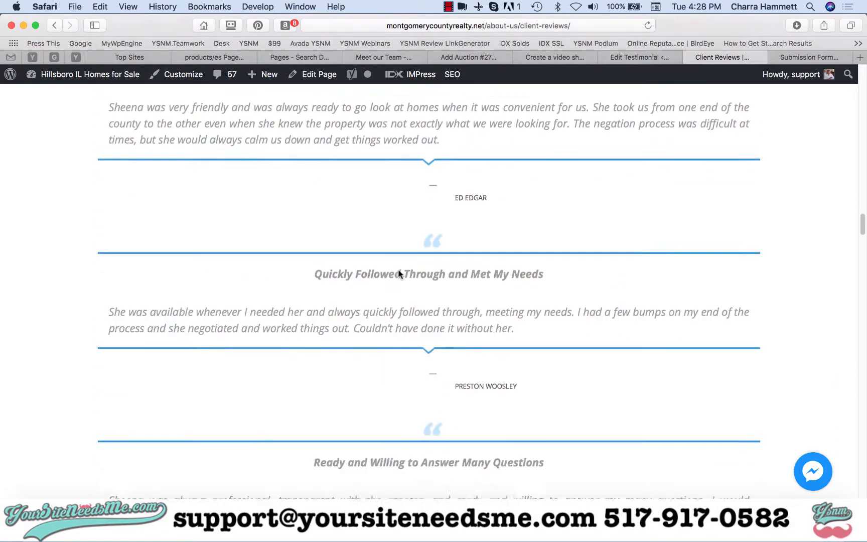
{"action": "scroll", "coordinate": [399, 273], "scroll_direction": "down", "scroll_amount": 16}
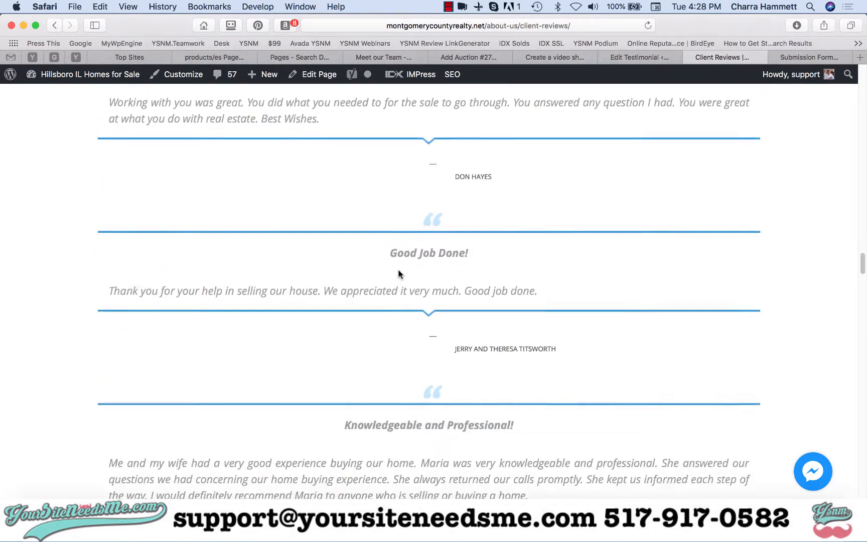
{"action": "scroll", "coordinate": [399, 273], "scroll_direction": "down", "scroll_amount": 16}
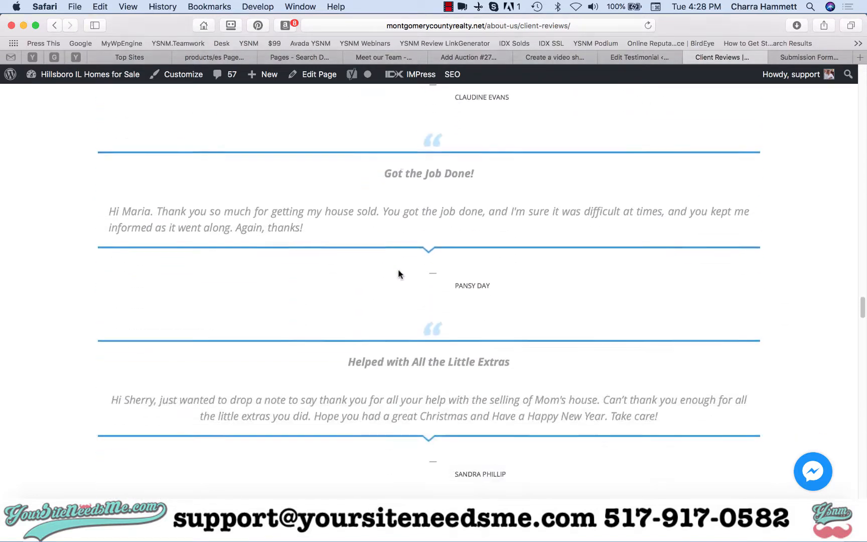
{"action": "scroll", "coordinate": [399, 273], "scroll_direction": "down", "scroll_amount": 16}
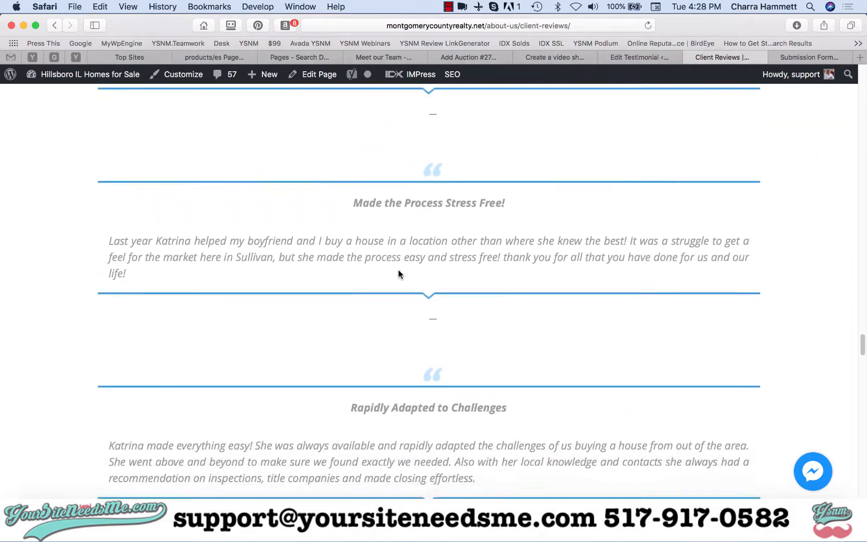
{"action": "scroll", "coordinate": [398, 274], "scroll_direction": "down", "scroll_amount": 16}
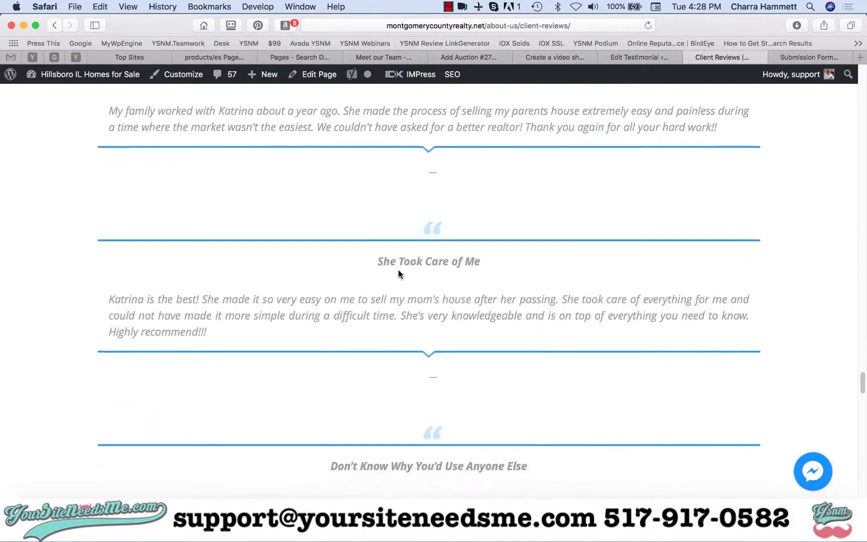
{"action": "scroll", "coordinate": [399, 273], "scroll_direction": "down", "scroll_amount": 13}
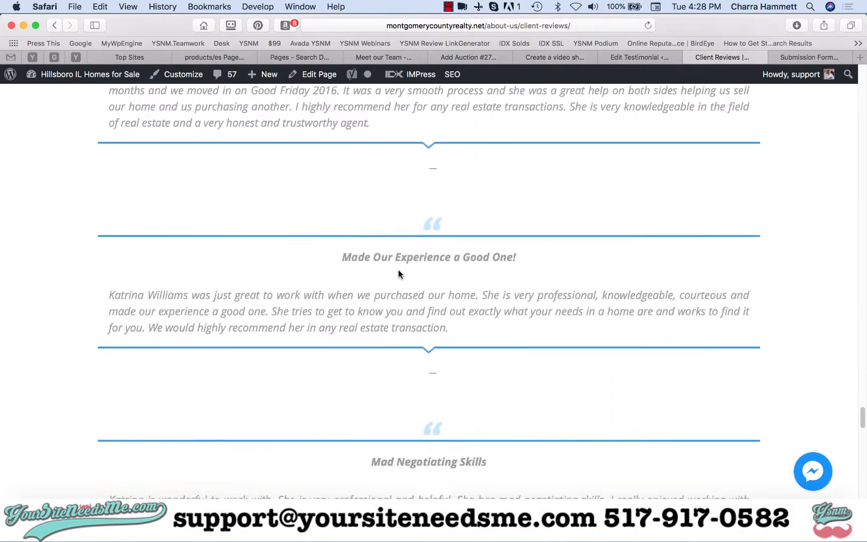
{"action": "scroll", "coordinate": [398, 274], "scroll_direction": "up", "scroll_amount": 4}
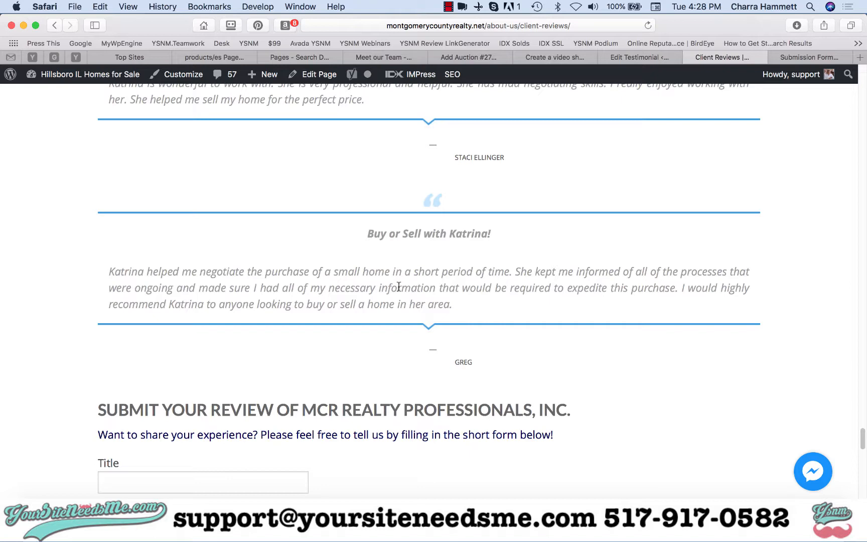
- Return to the testimonial editor in WordPress and start a new testimonial
{"action": "left_click", "coordinate": [625, 59]}
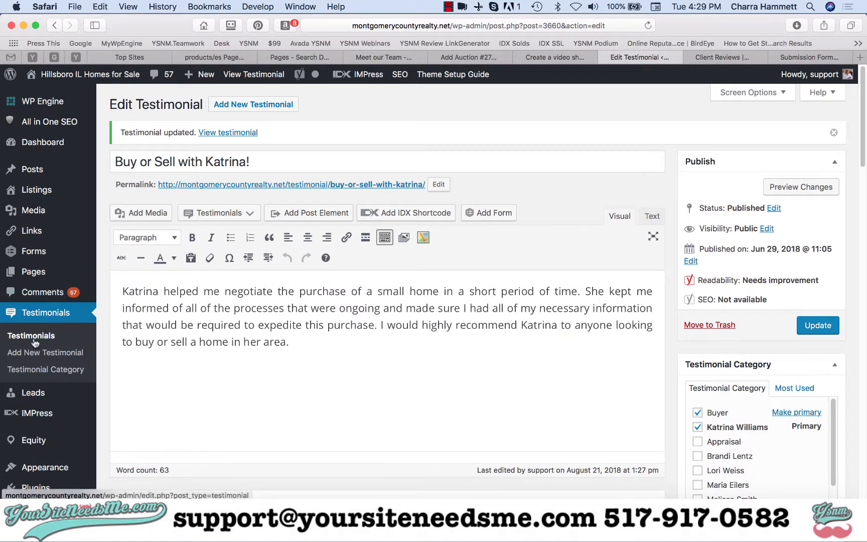
{"action": "scroll", "coordinate": [25, 361], "scroll_direction": "up", "scroll_amount": 5}
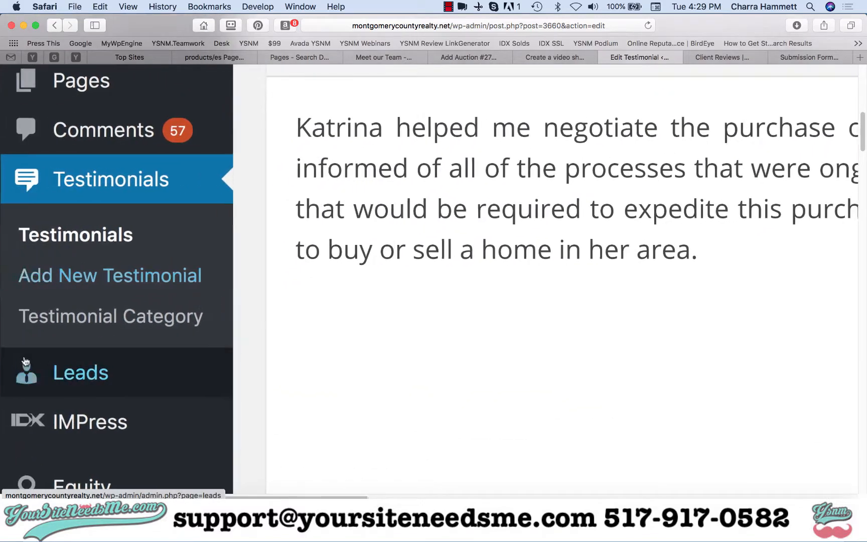
{"action": "left_click", "coordinate": [67, 270]}
{"action": "scroll", "coordinate": [67, 272], "scroll_direction": "down", "scroll_amount": 5}
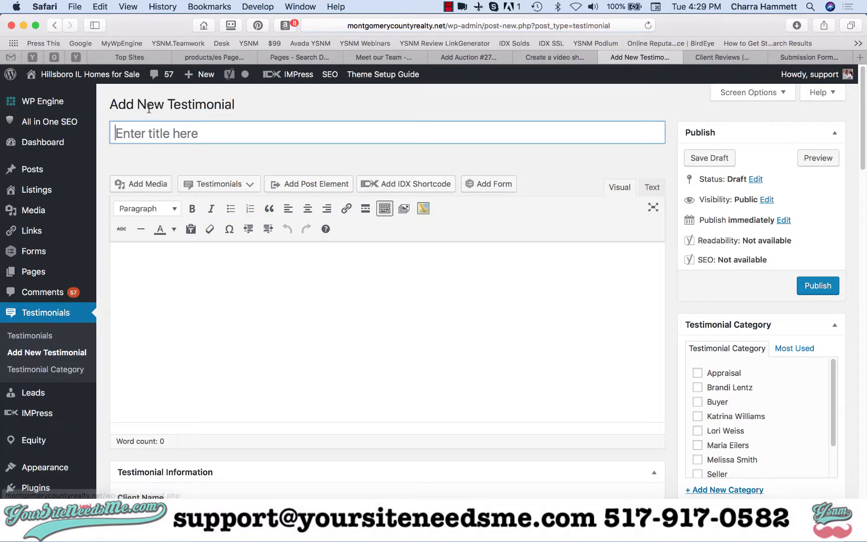
- Examine the new testimonial form's title, body, client name, location reviewed, Excerpt, Testimonial Category and publishing fields
{"action": "left_click", "coordinate": [128, 134]}
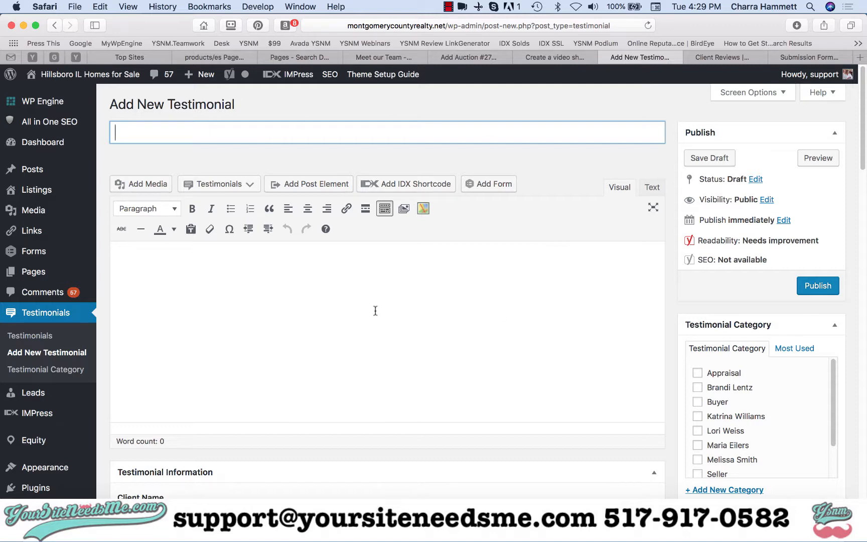
{"action": "scroll", "coordinate": [375, 310], "scroll_direction": "down", "scroll_amount": 5}
{"action": "scroll", "coordinate": [373, 304], "scroll_direction": "up", "scroll_amount": 4}
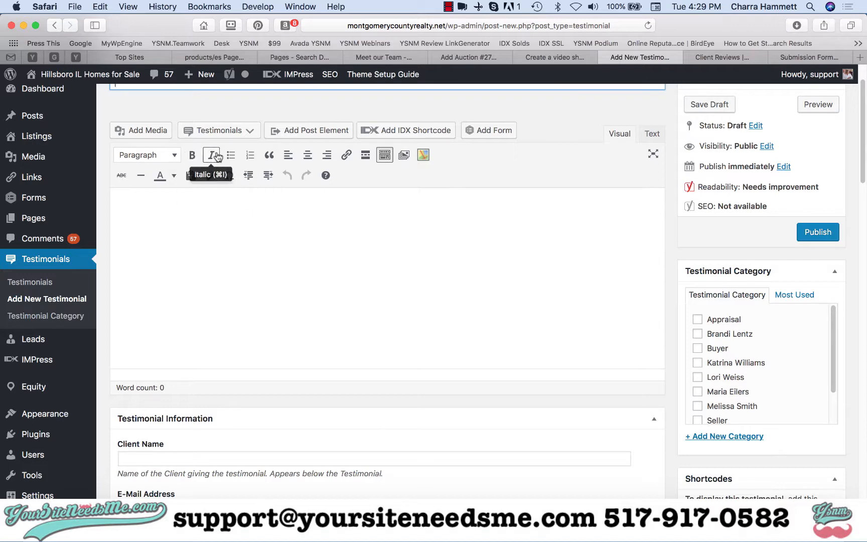
{"action": "scroll", "coordinate": [214, 312], "scroll_direction": "down", "scroll_amount": 5}
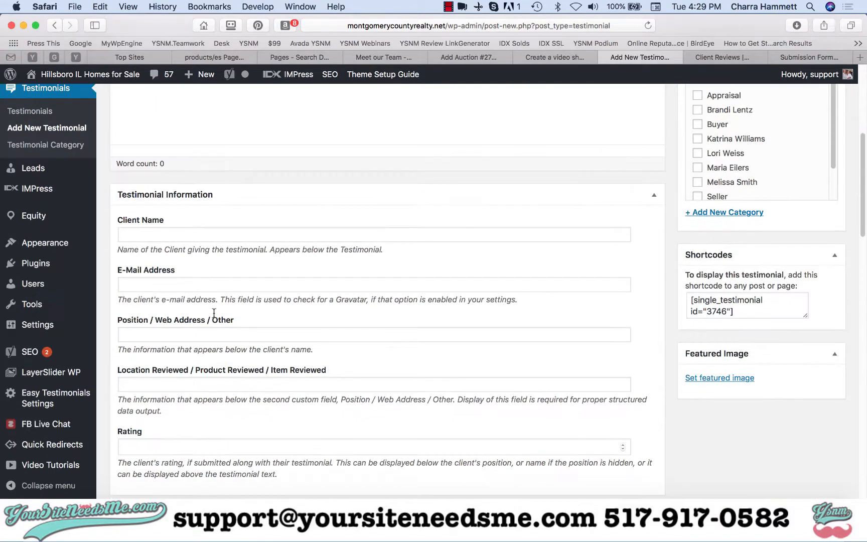
{"action": "left_click", "coordinate": [152, 230]}
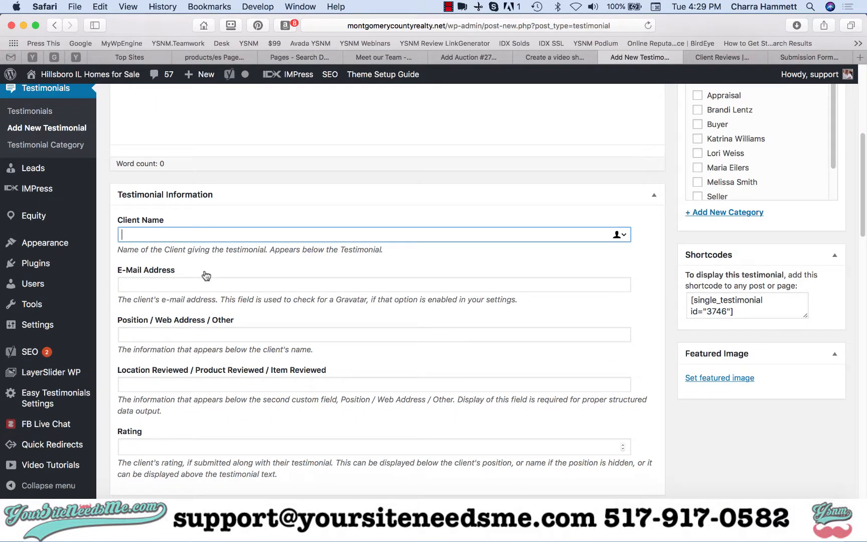
{"action": "scroll", "coordinate": [206, 275], "scroll_direction": "down", "scroll_amount": 4}
{"action": "left_click", "coordinate": [150, 220]}
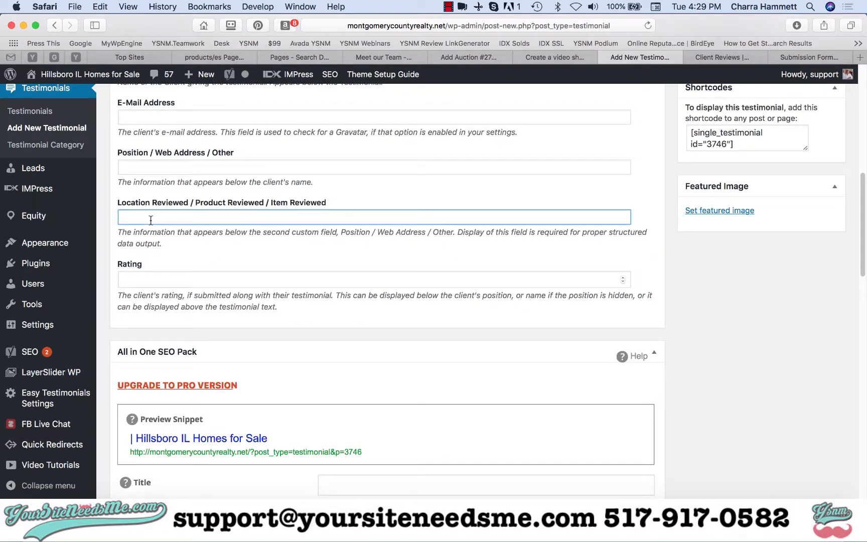
{"action": "scroll", "coordinate": [300, 342], "scroll_direction": "down", "scroll_amount": 20}
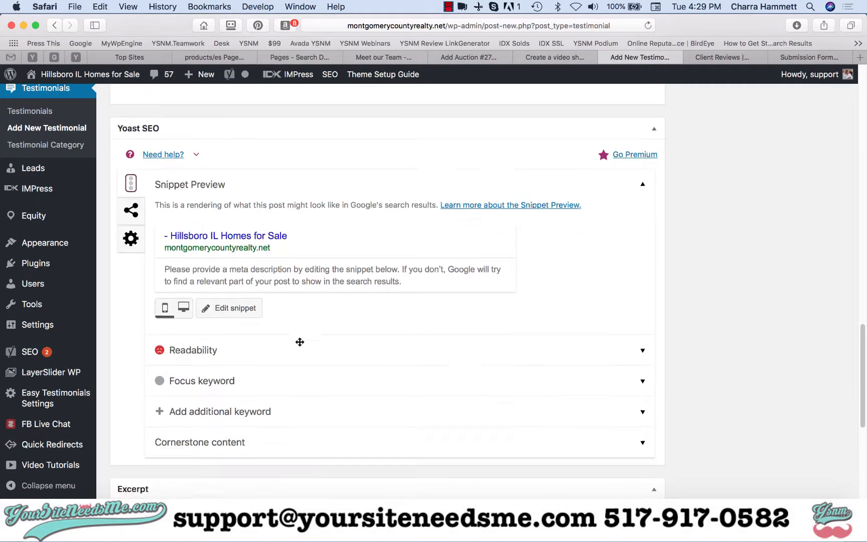
{"action": "left_click", "coordinate": [261, 202]}
{"action": "scroll", "coordinate": [783, 248], "scroll_direction": "up", "scroll_amount": 15}
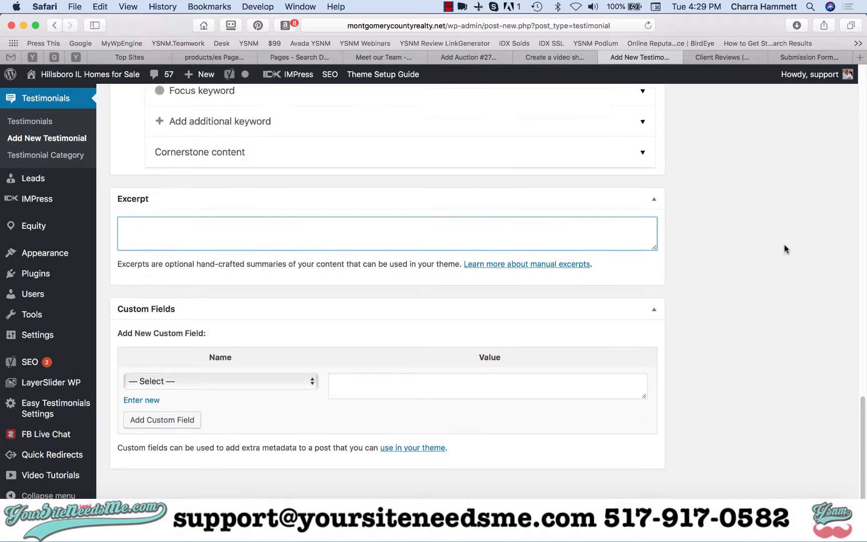
{"action": "scroll", "coordinate": [785, 249], "scroll_direction": "up", "scroll_amount": 10}
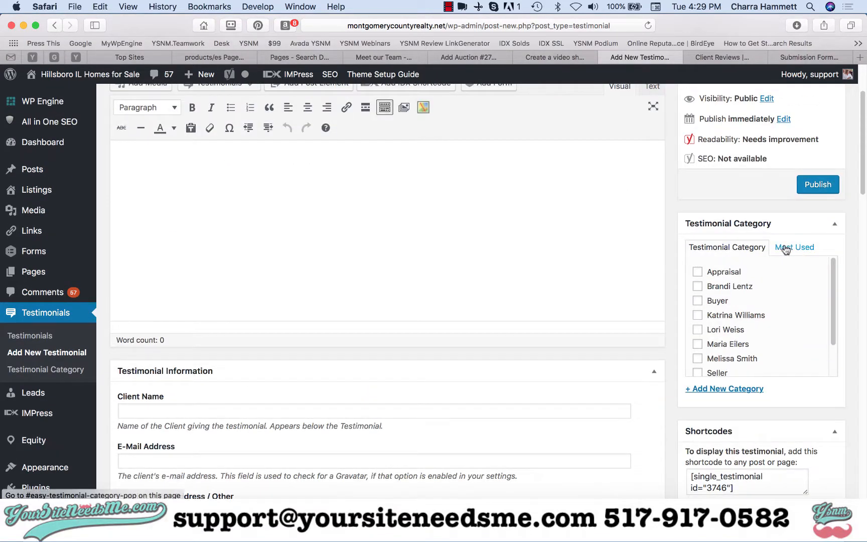
{"action": "scroll", "coordinate": [792, 195], "scroll_direction": "up", "scroll_amount": 3}
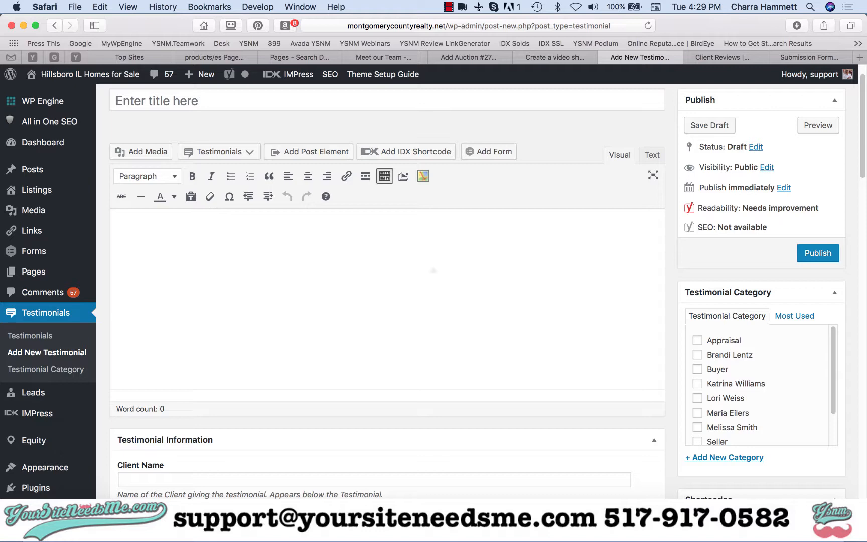
{"action": "left_click", "coordinate": [448, 7]}
{"action": "left_click", "coordinate": [453, 20]}
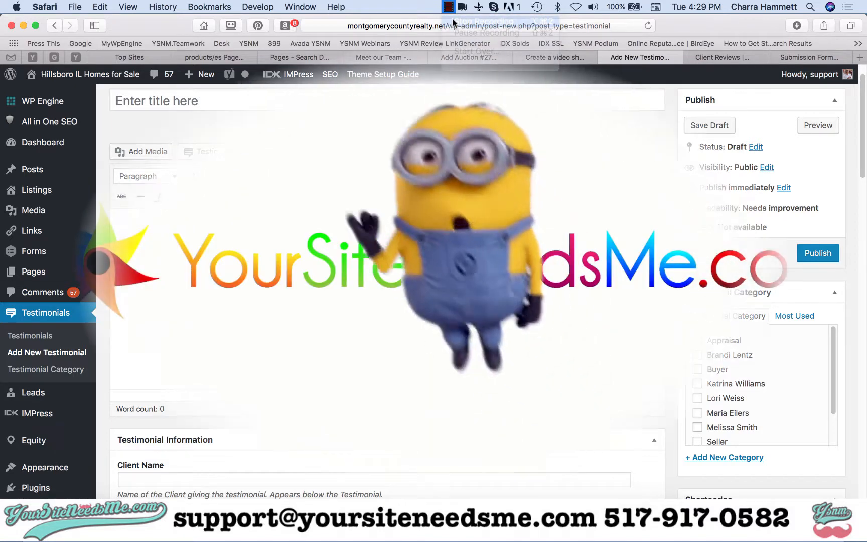